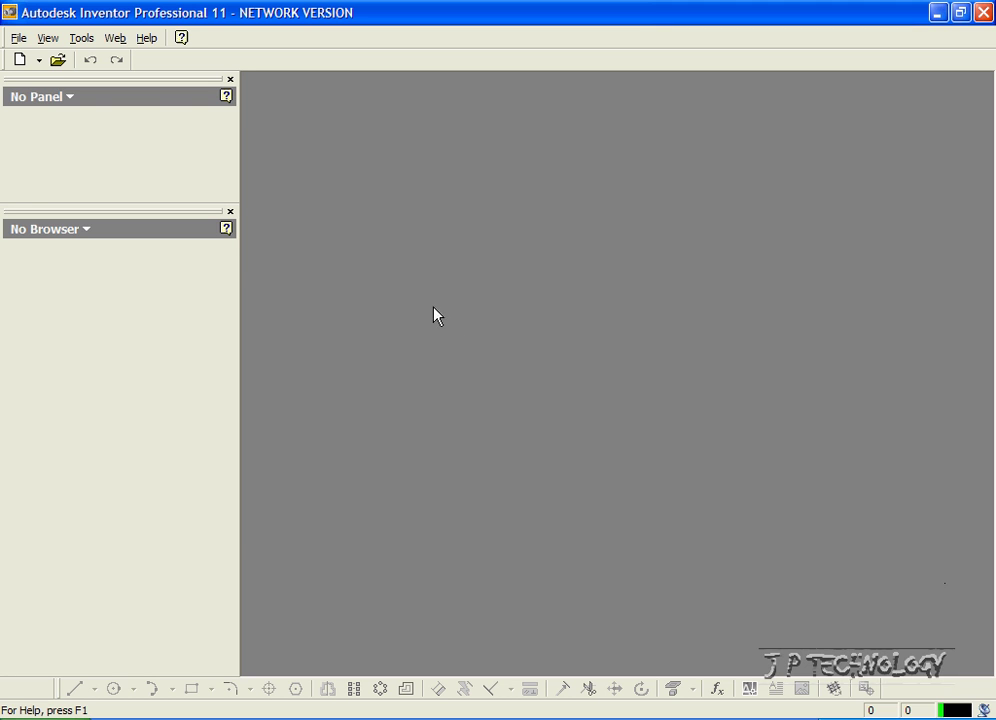
Step: Show the File menu with its list of recently opened part files
click(19, 38)
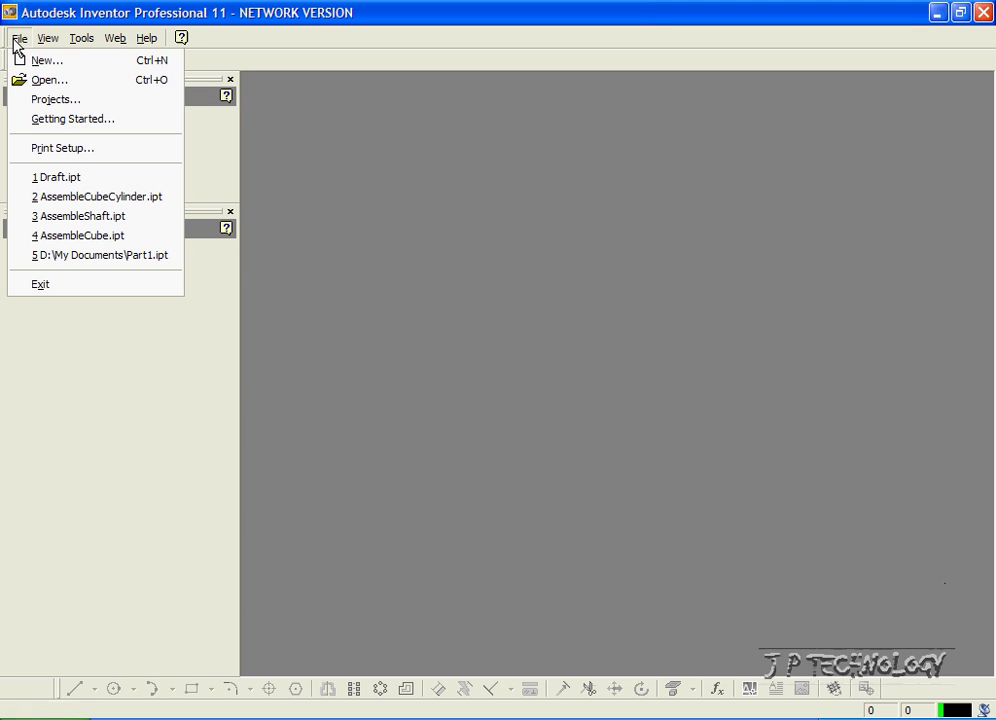
Step: Open the recent Draft.ipt cube part and zoom the view out
click(78, 180)
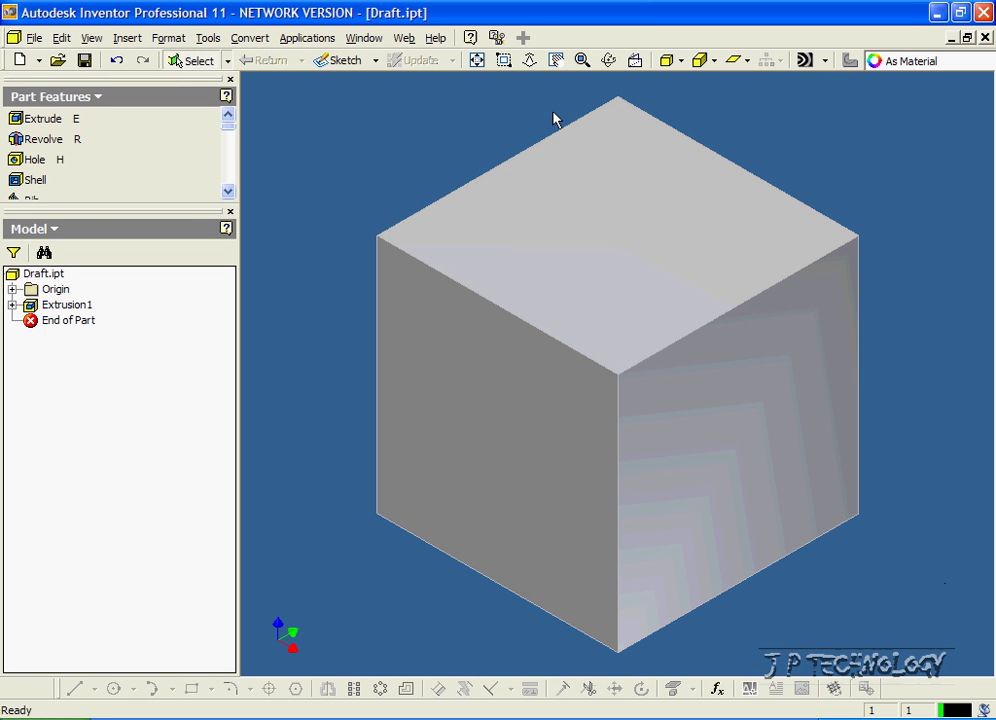
scroll(630, 255, down, 4)
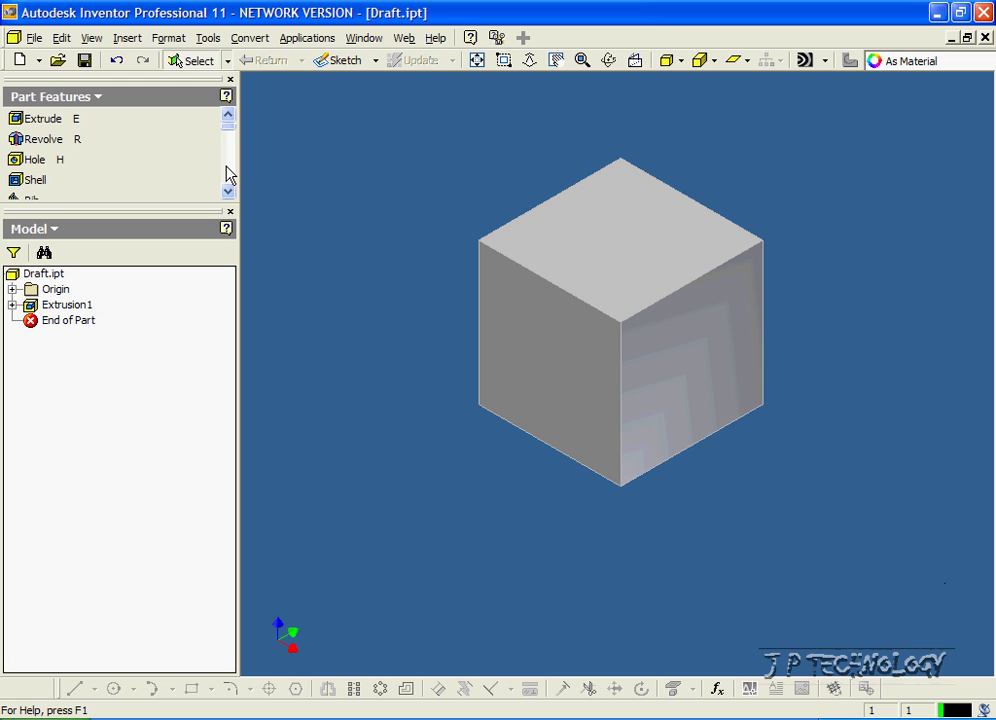
scroll(226, 172, down, 5)
scroll(231, 133, up, 2)
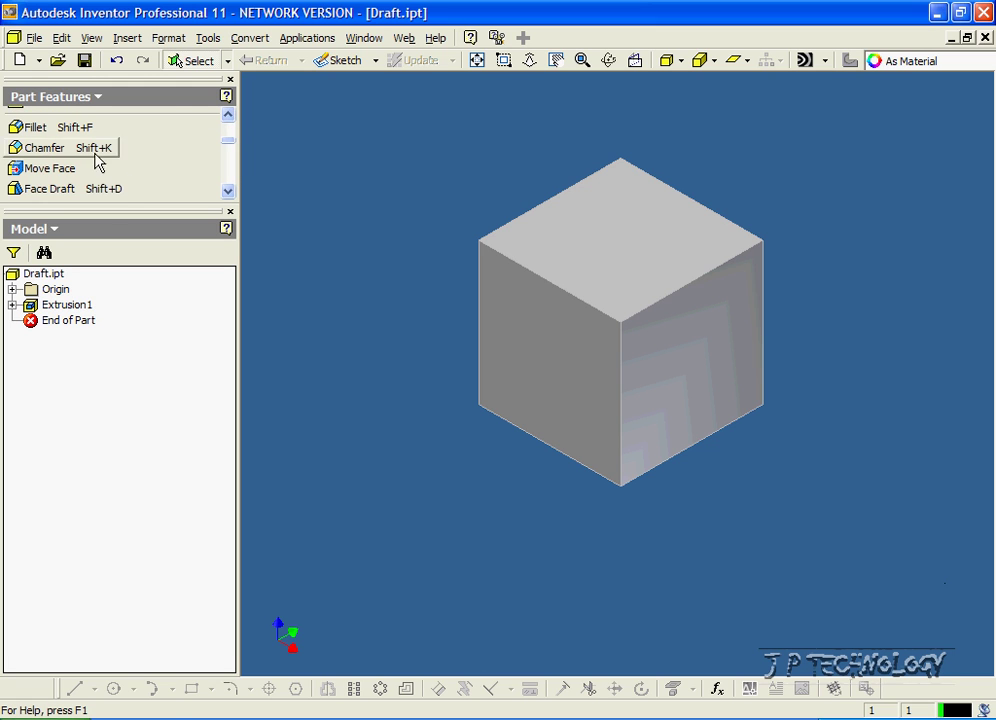
Step: Draft the cube's left face at 30°, using the top-left edge as pull direction
click(76, 189)
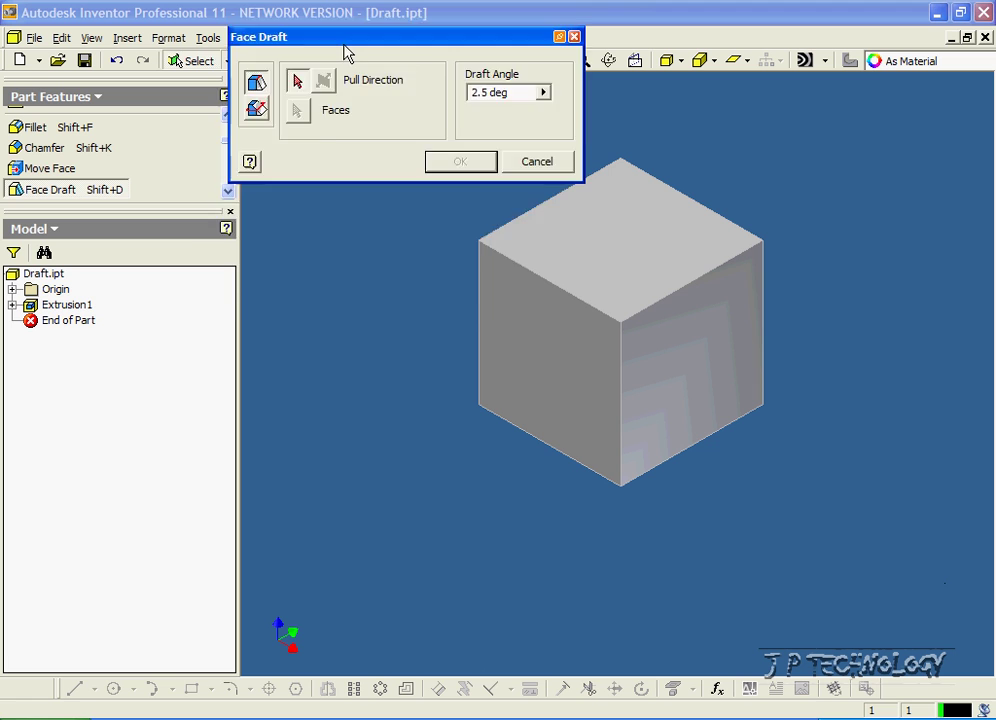
drag(343, 40, 285, 187)
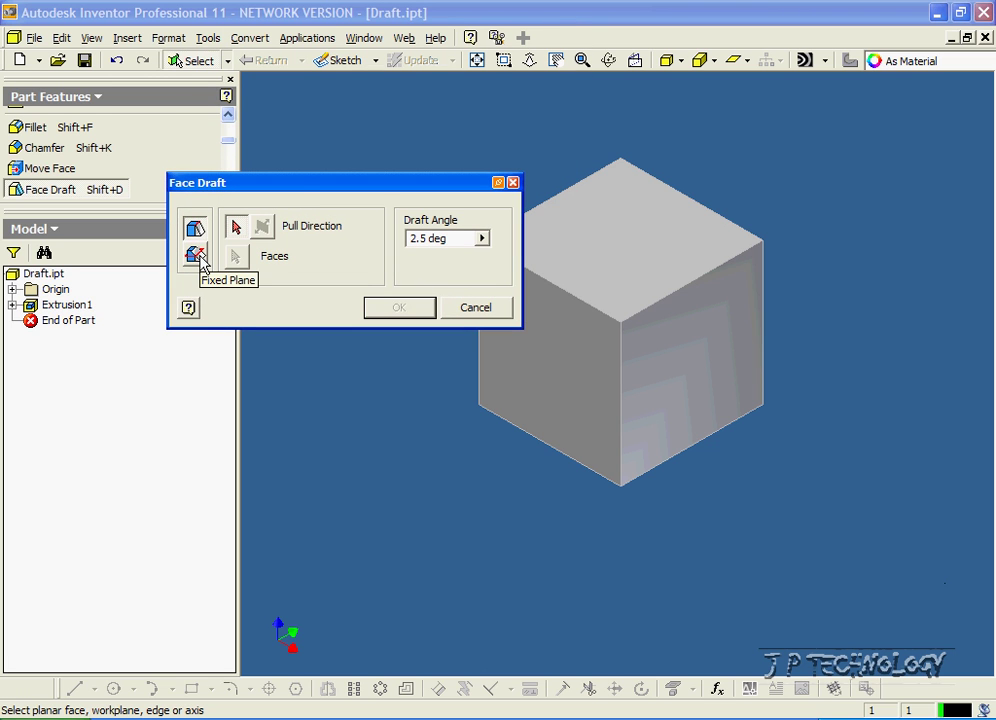
drag(300, 191, 224, 273)
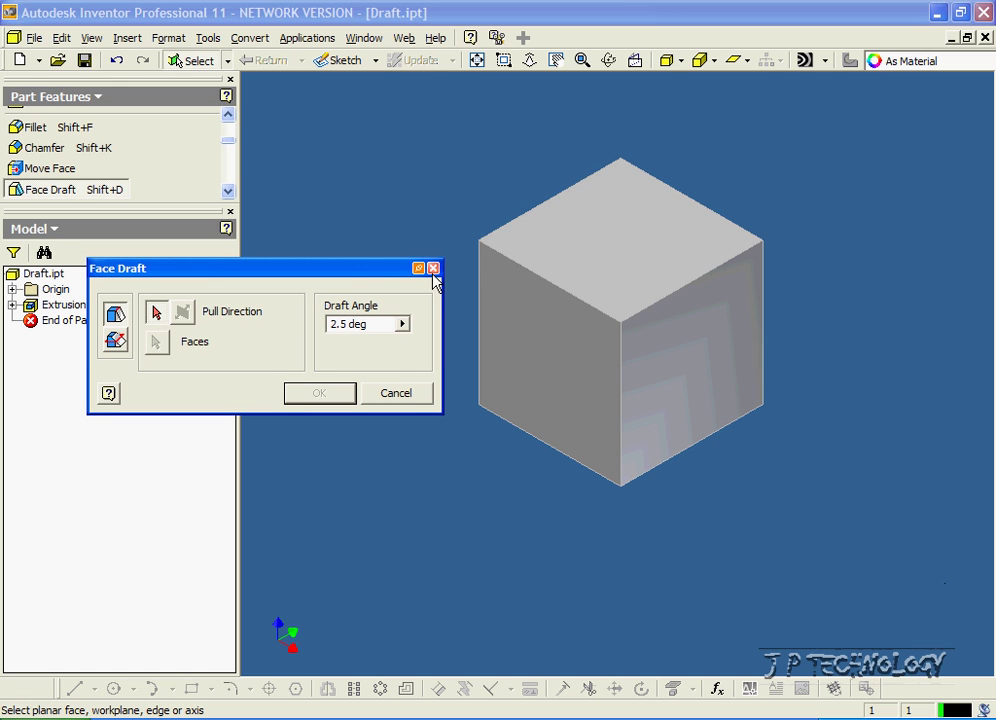
click(507, 262)
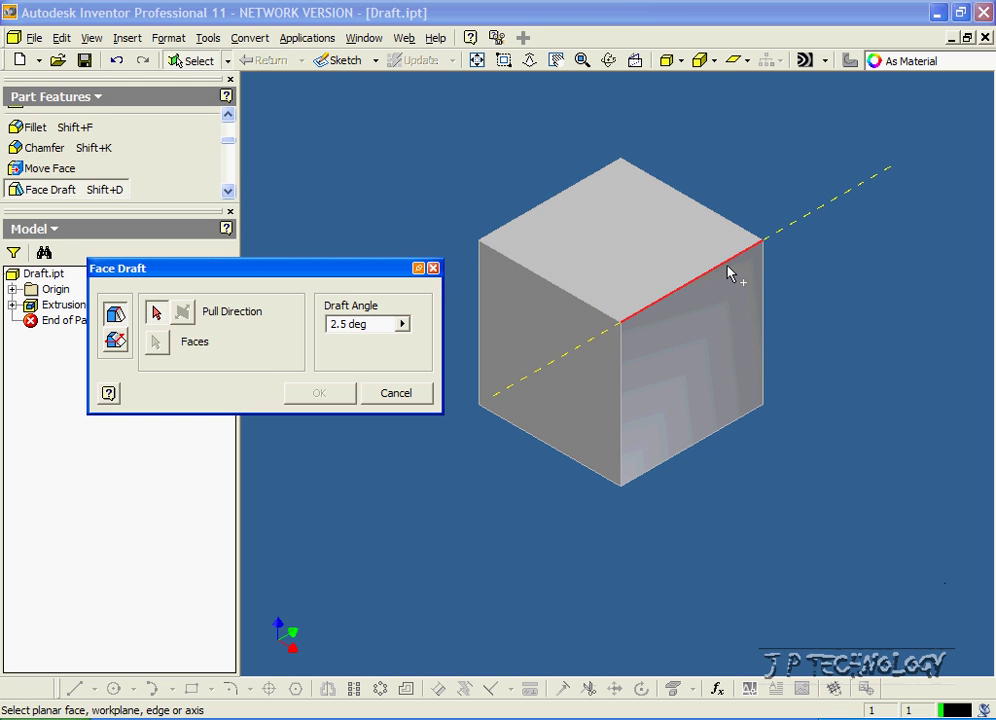
click(538, 283)
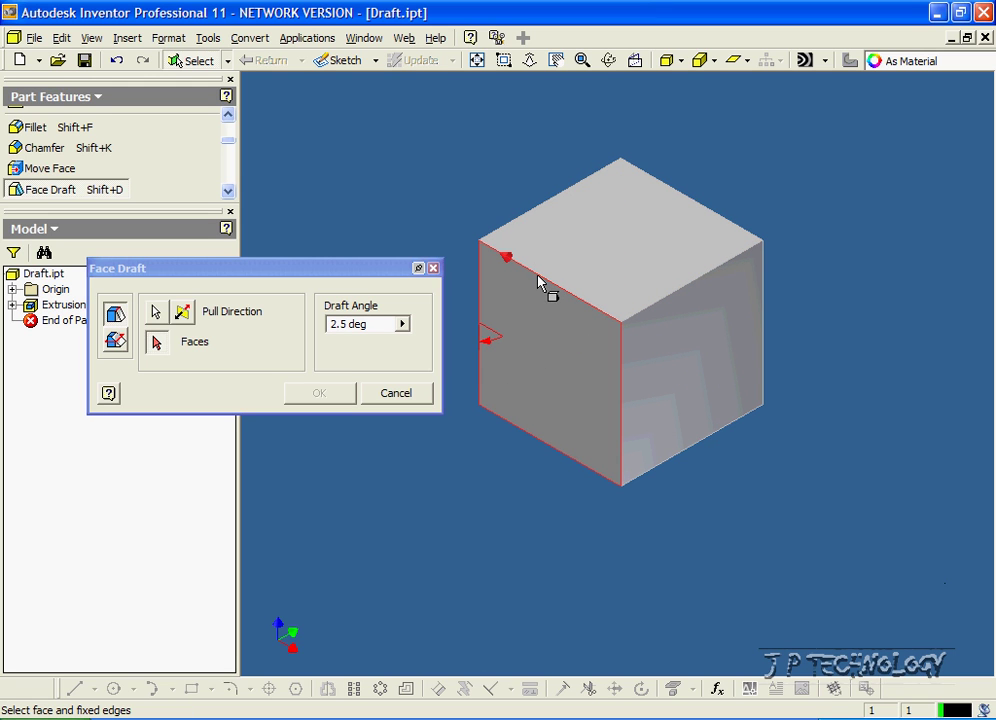
click(530, 345)
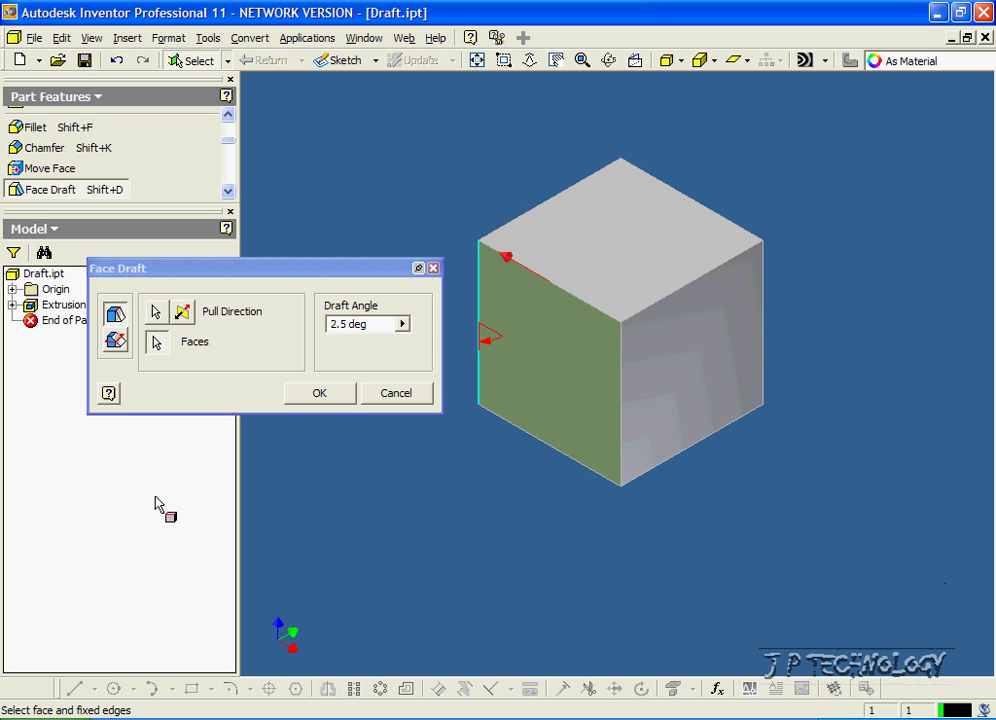
double_click(348, 322)
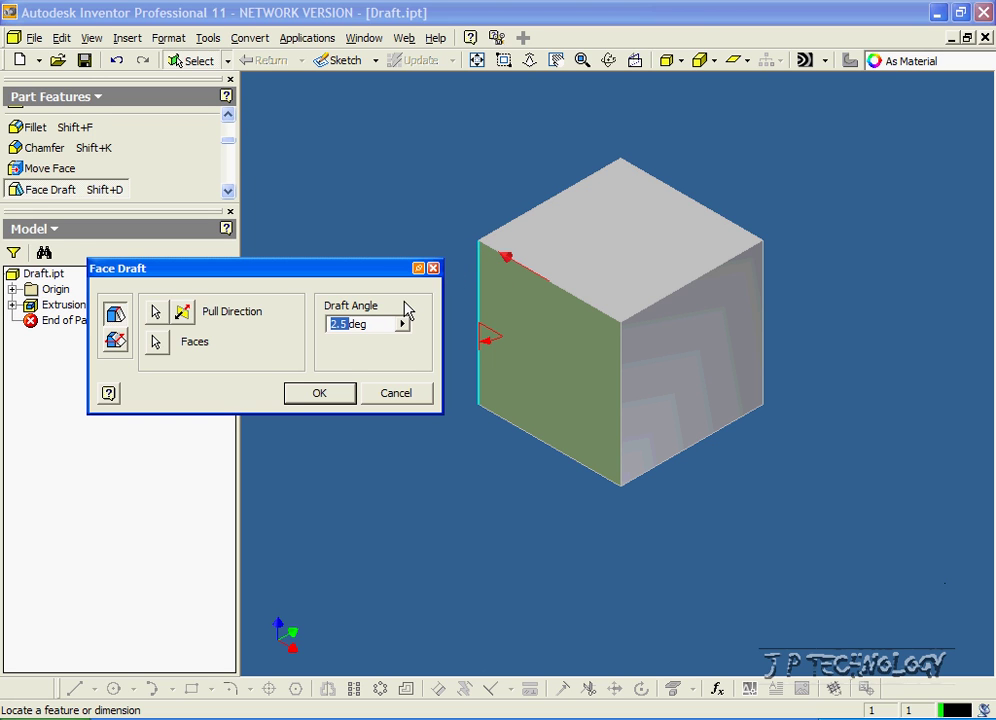
text(30)
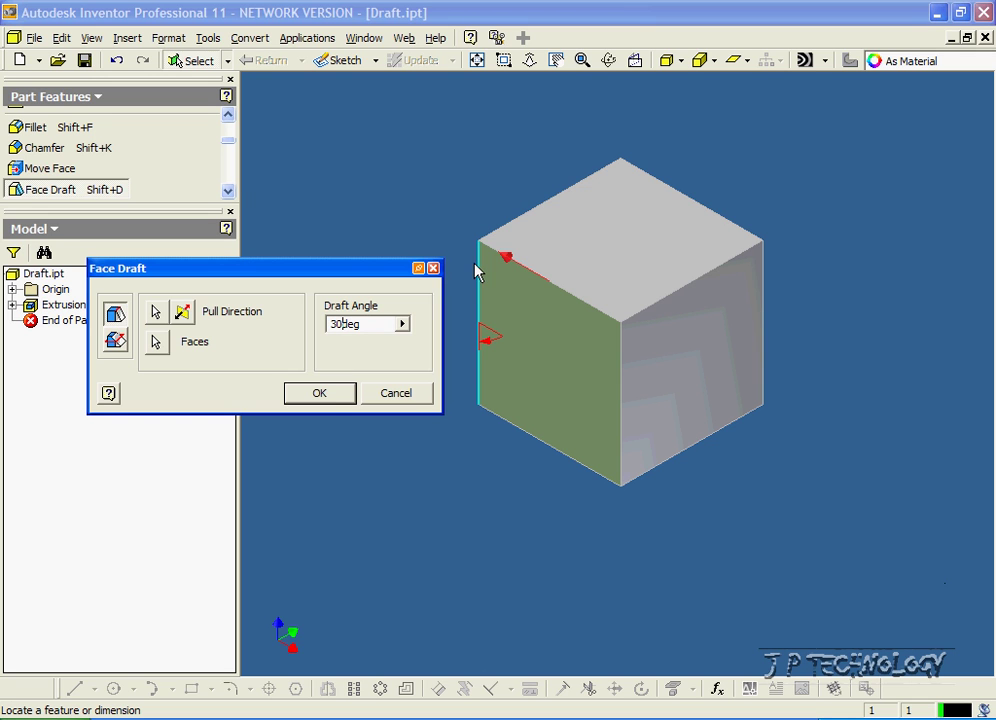
click(320, 393)
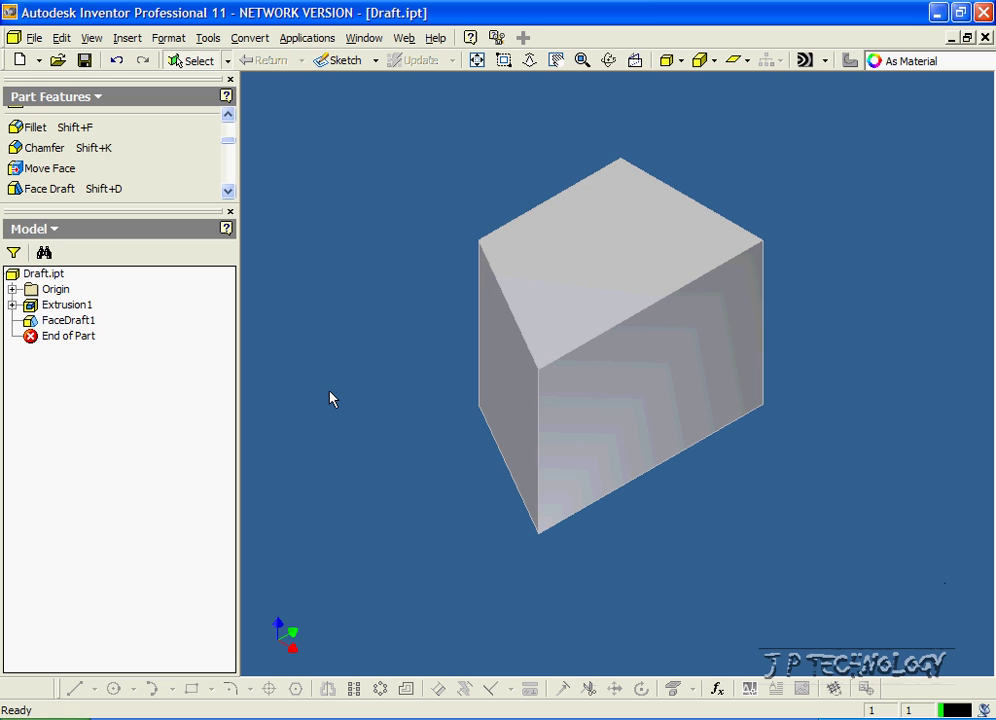
Step: Orbit the cube twice with Free Rotate to view the 30° slanted face
click(609, 60)
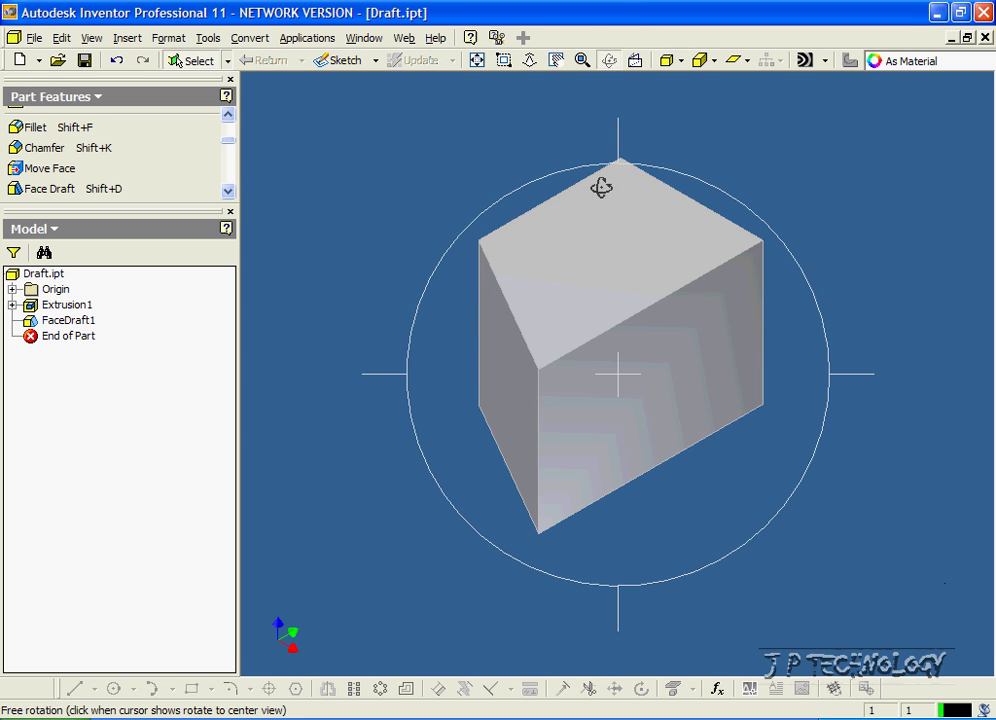
drag(596, 185, 603, 288)
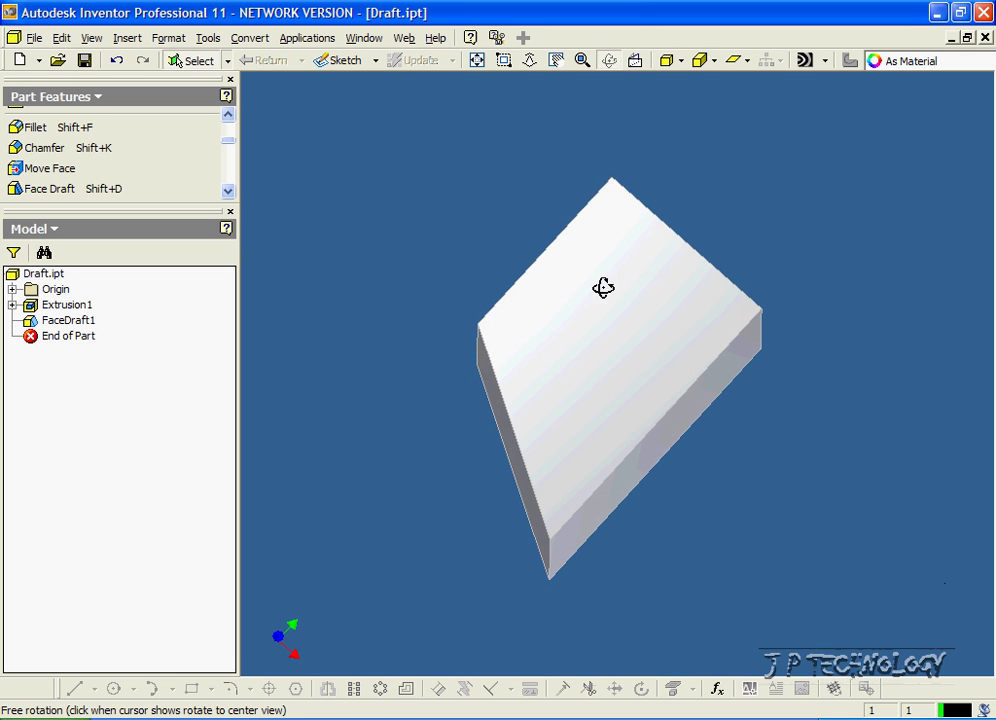
click(609, 60)
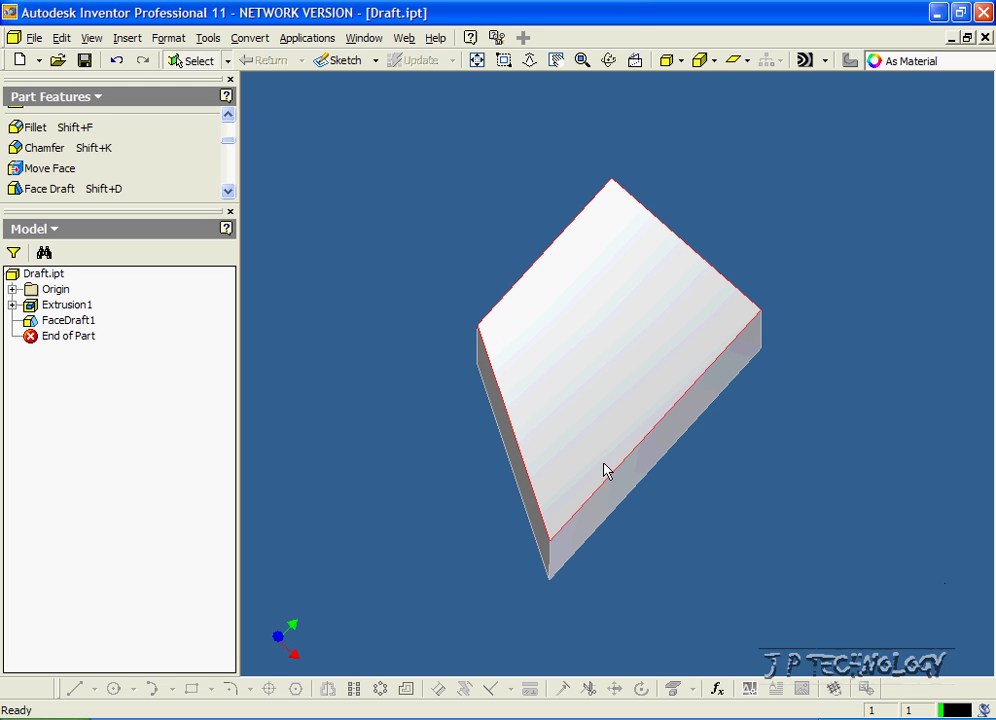
click(608, 60)
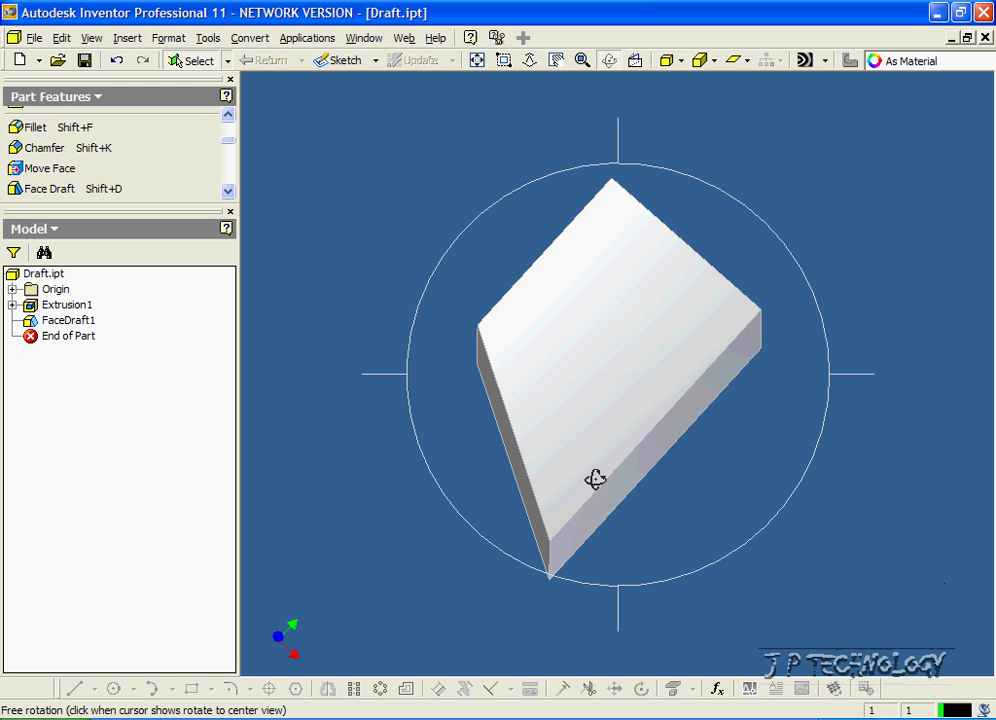
drag(615, 398, 371, 406)
click(609, 60)
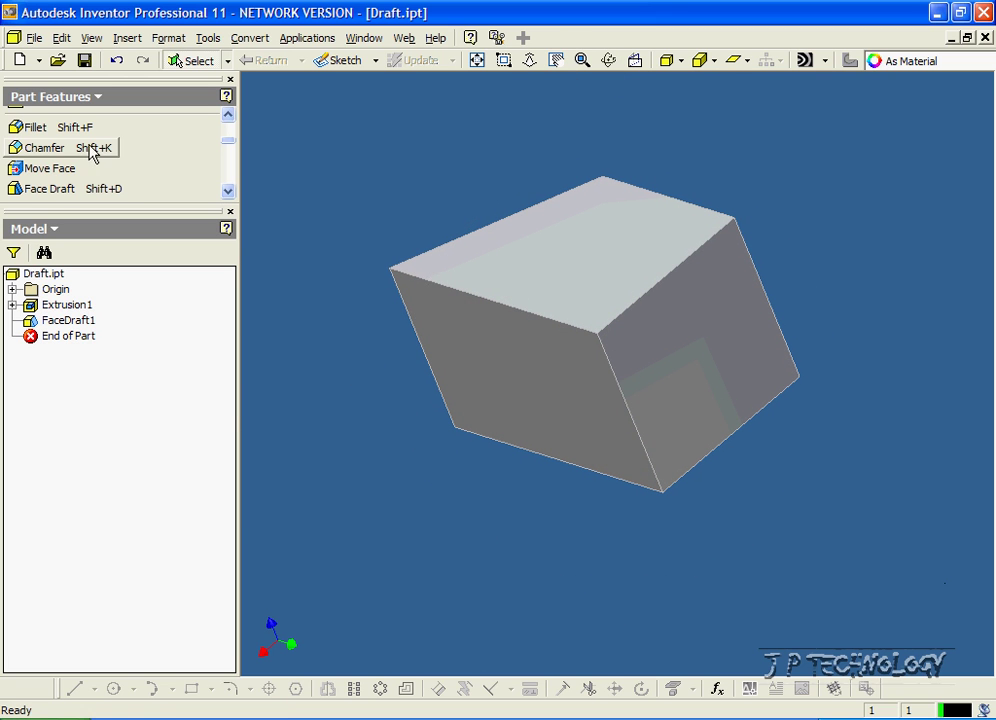
Step: Draft the right side face at 60°, pulling from the top-right edge
click(96, 192)
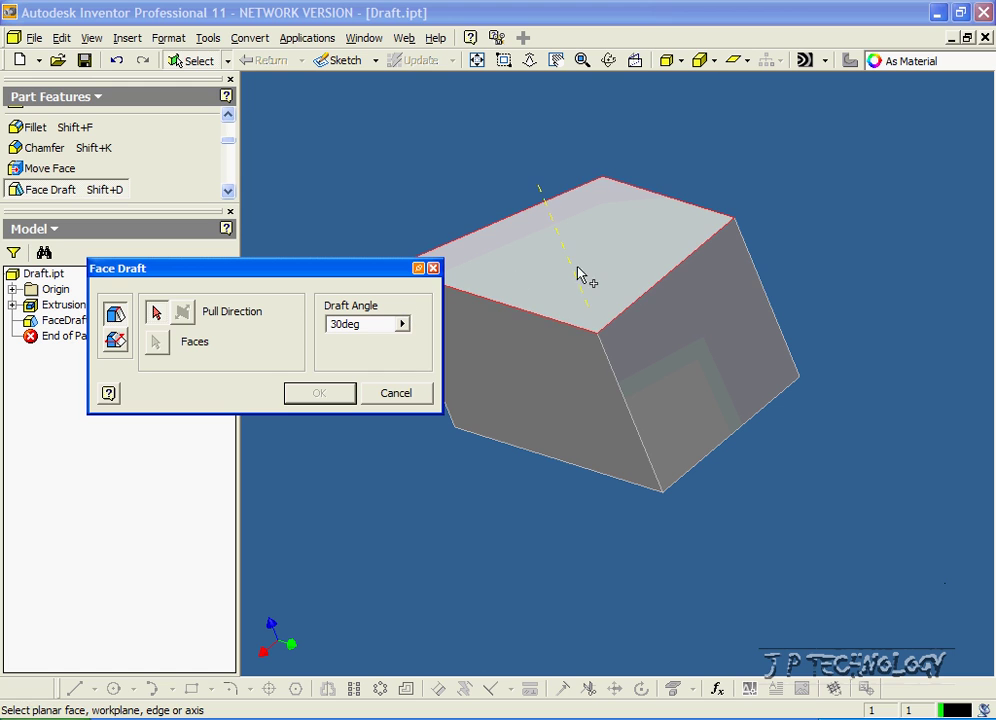
click(658, 291)
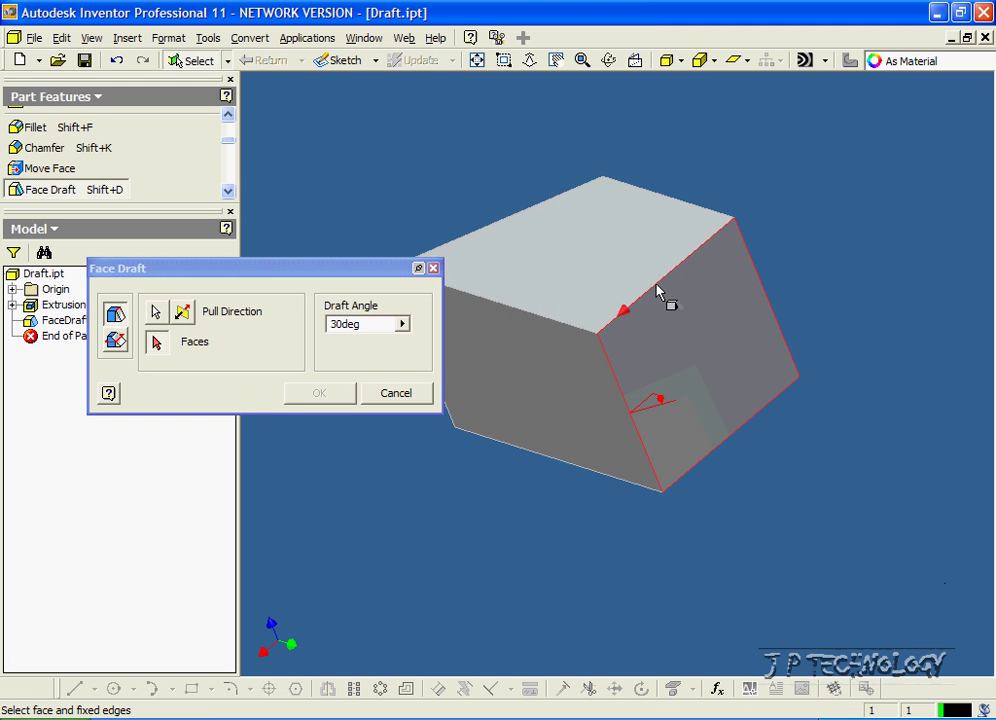
click(702, 332)
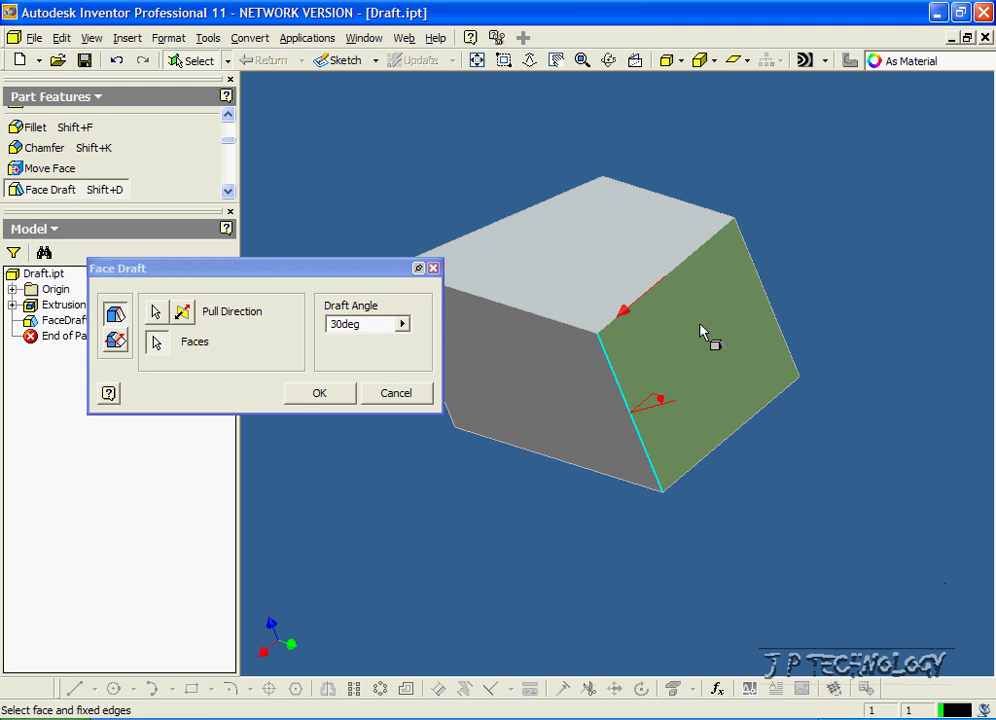
click(341, 326)
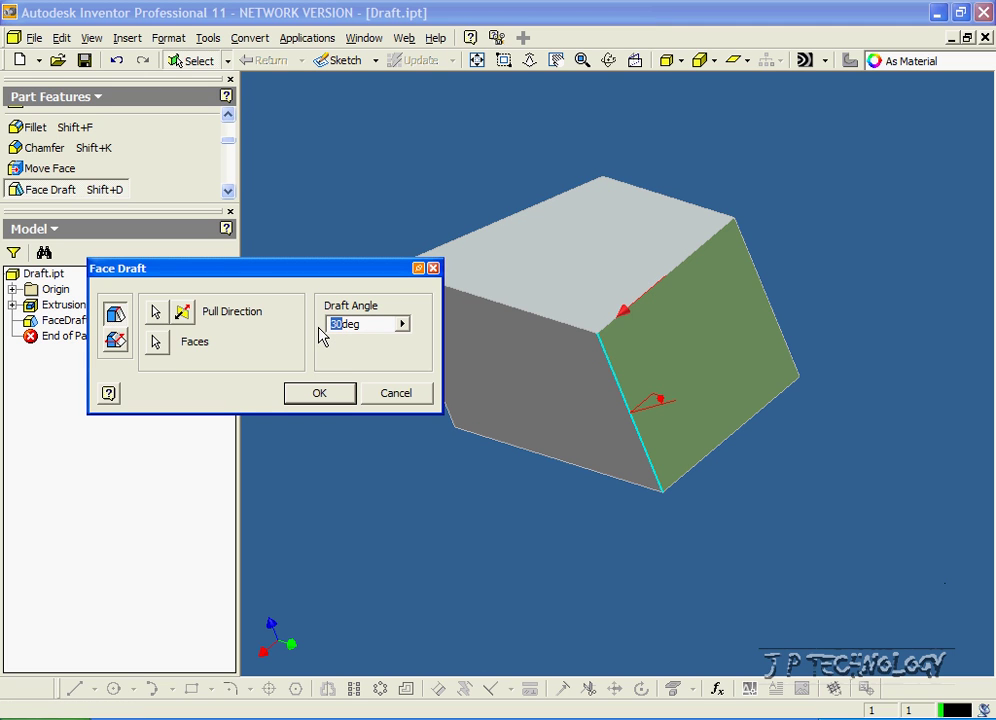
text(6)
key(Return)
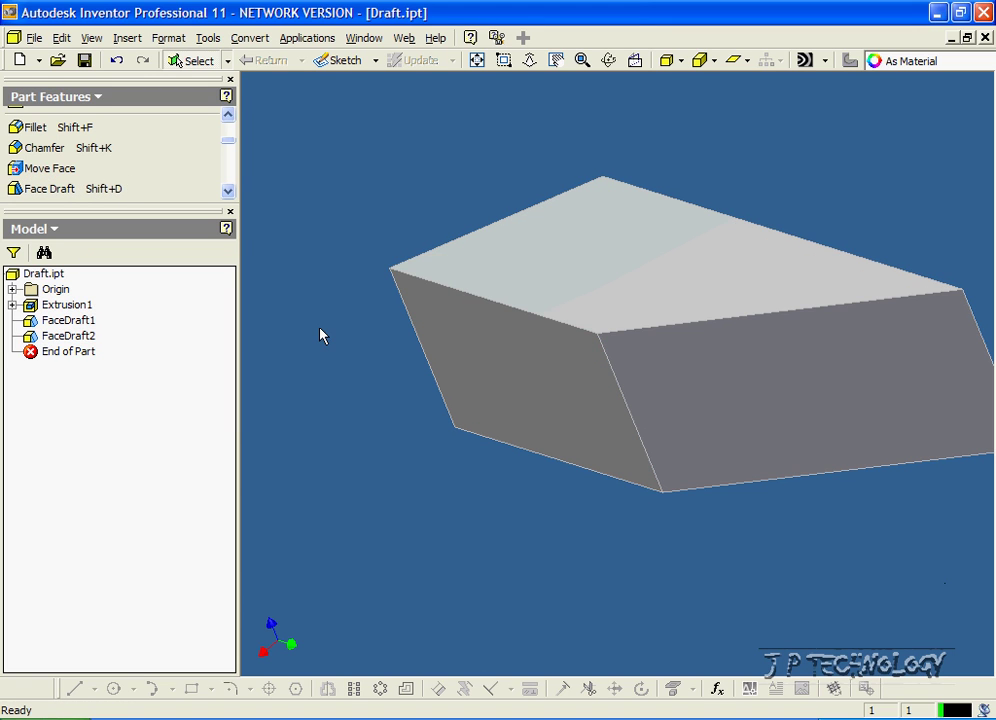
Step: Orbit the part to inspect its top and the two drafted sides
click(609, 60)
drag(625, 251, 625, 338)
click(609, 60)
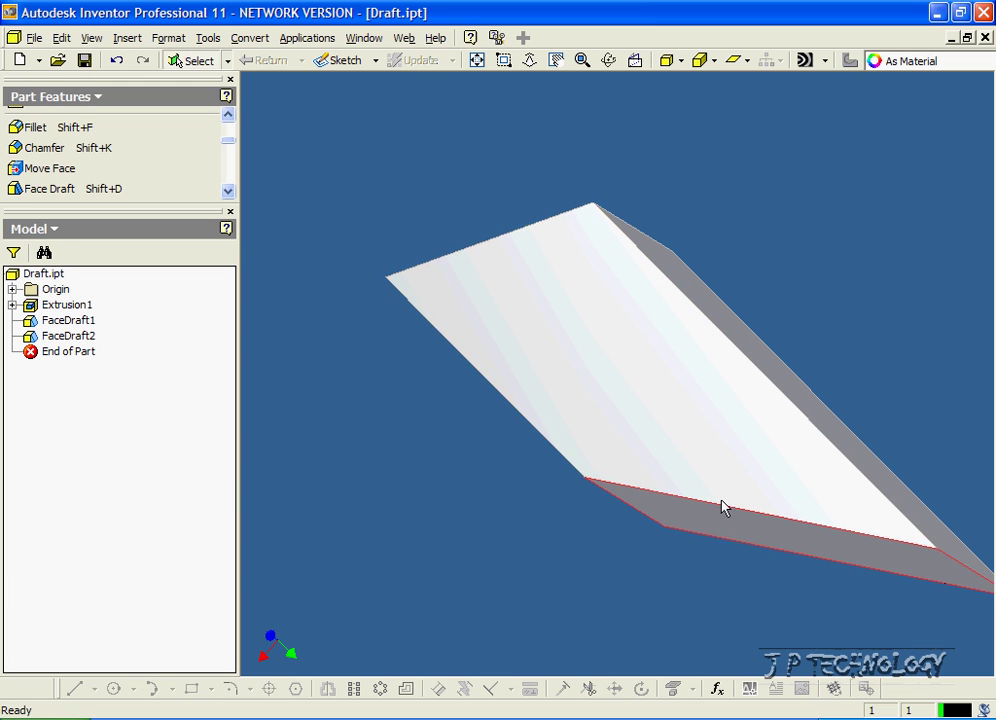
click(608, 60)
drag(605, 314, 680, 216)
key(Escape)
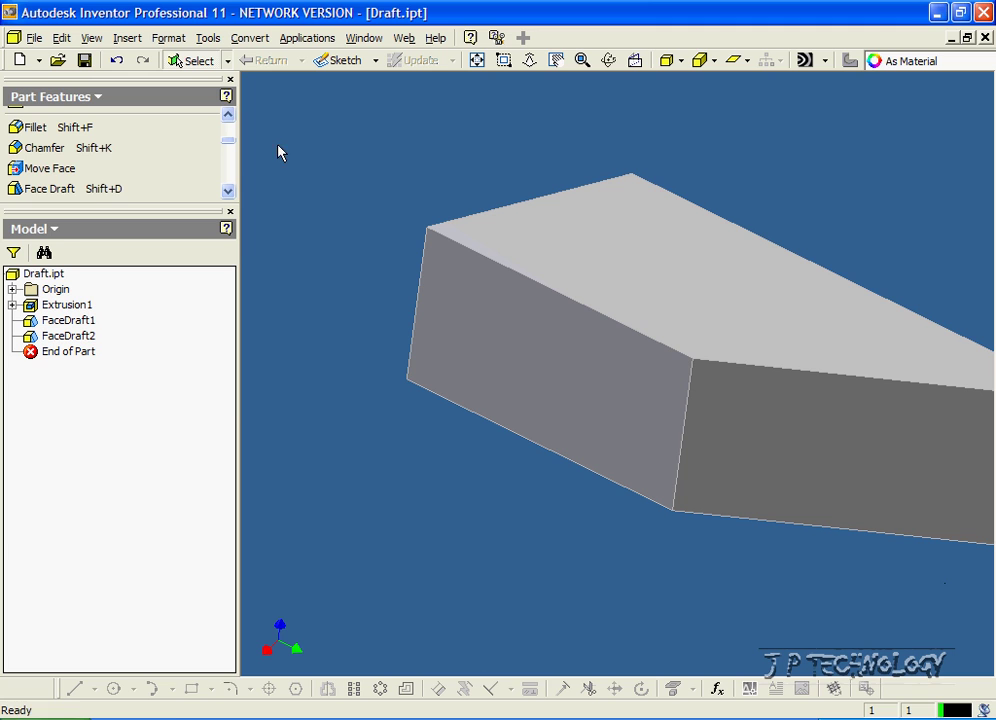
Step: Start a Fixed Plane face draft with the side face as the fixed plane
click(96, 192)
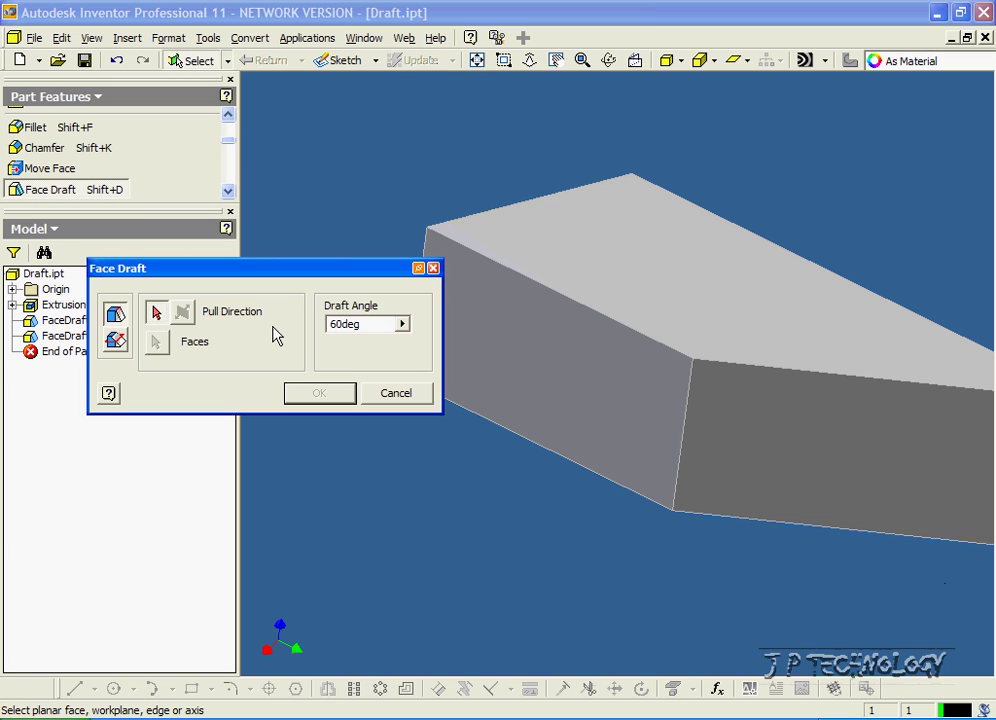
click(116, 341)
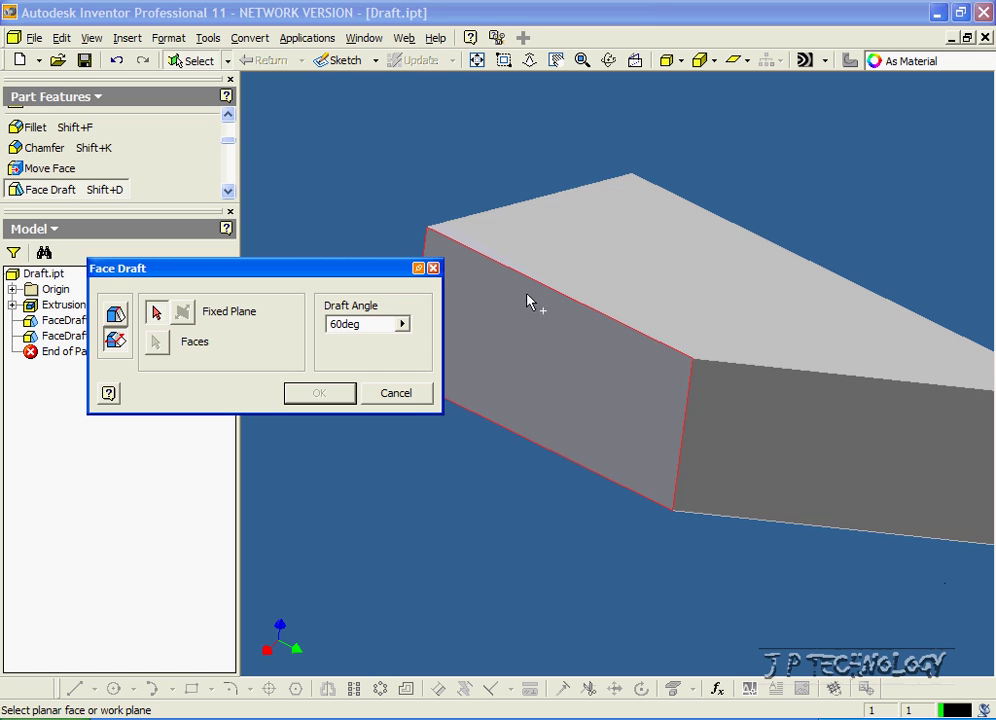
mouse_move(543, 328)
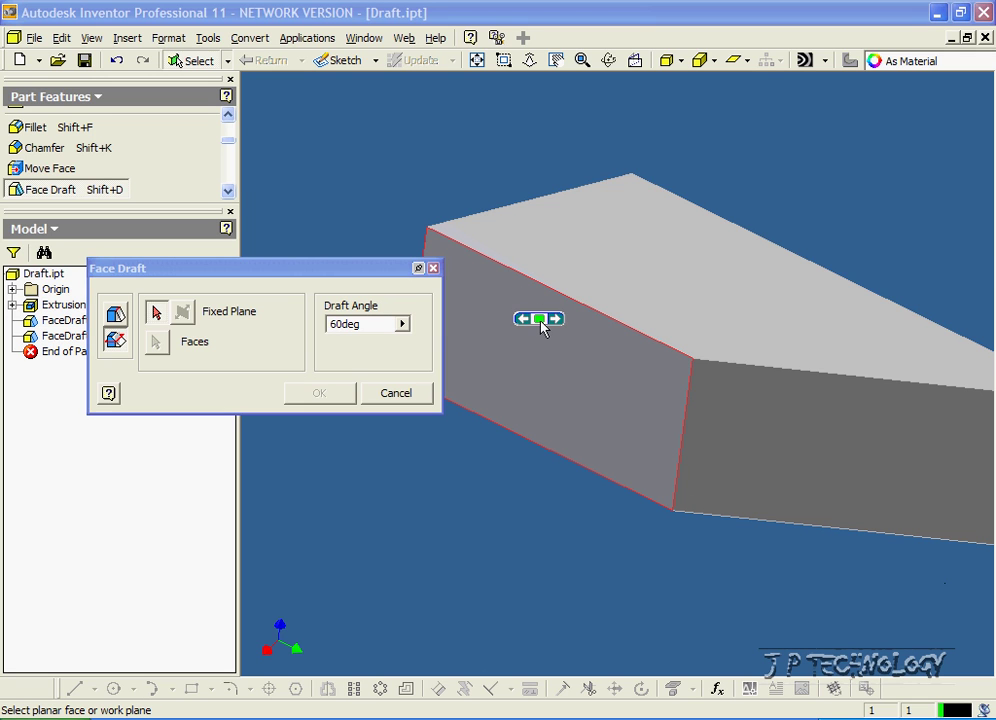
mouse_move(609, 396)
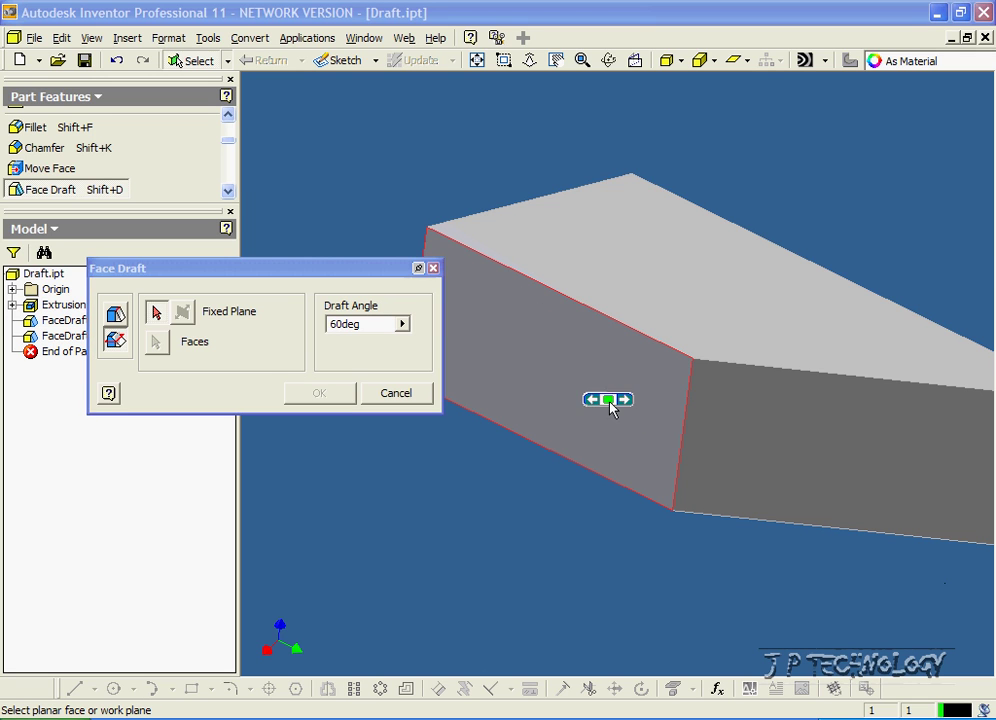
click(547, 328)
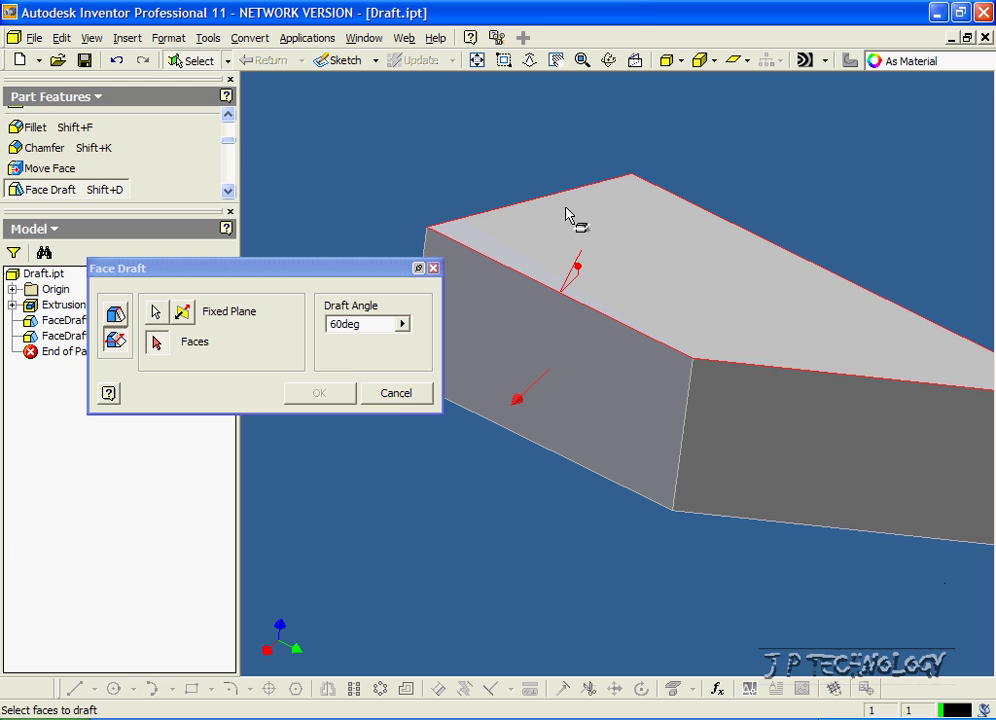
Step: Orbit to the underside and select the bottom face for drafting
click(611, 61)
drag(625, 313, 478, 200)
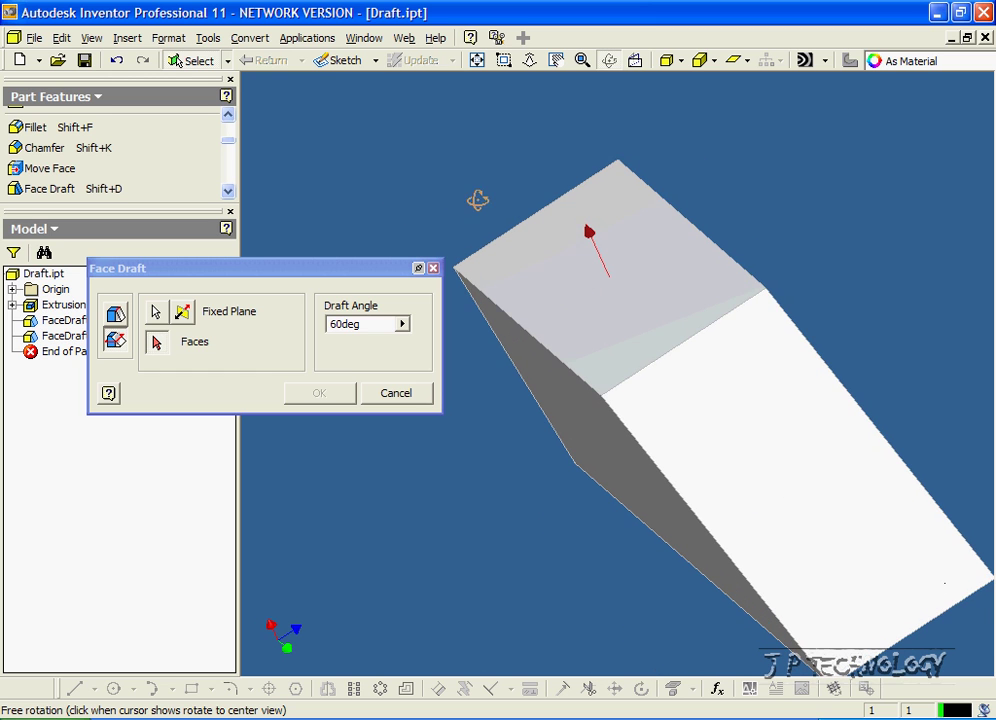
click(611, 61)
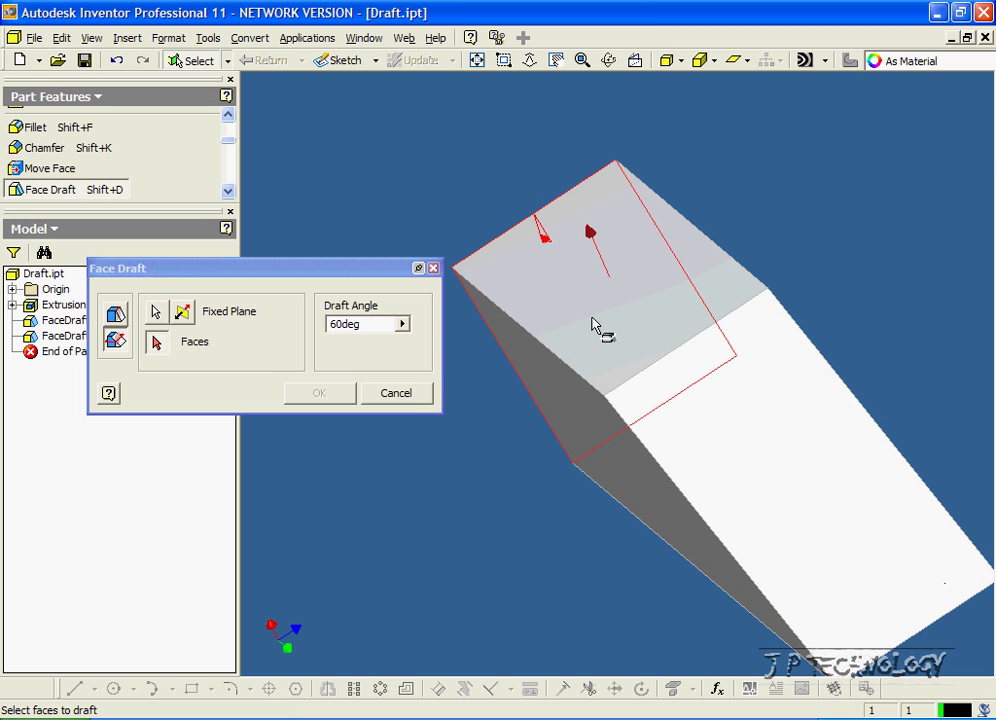
click(609, 61)
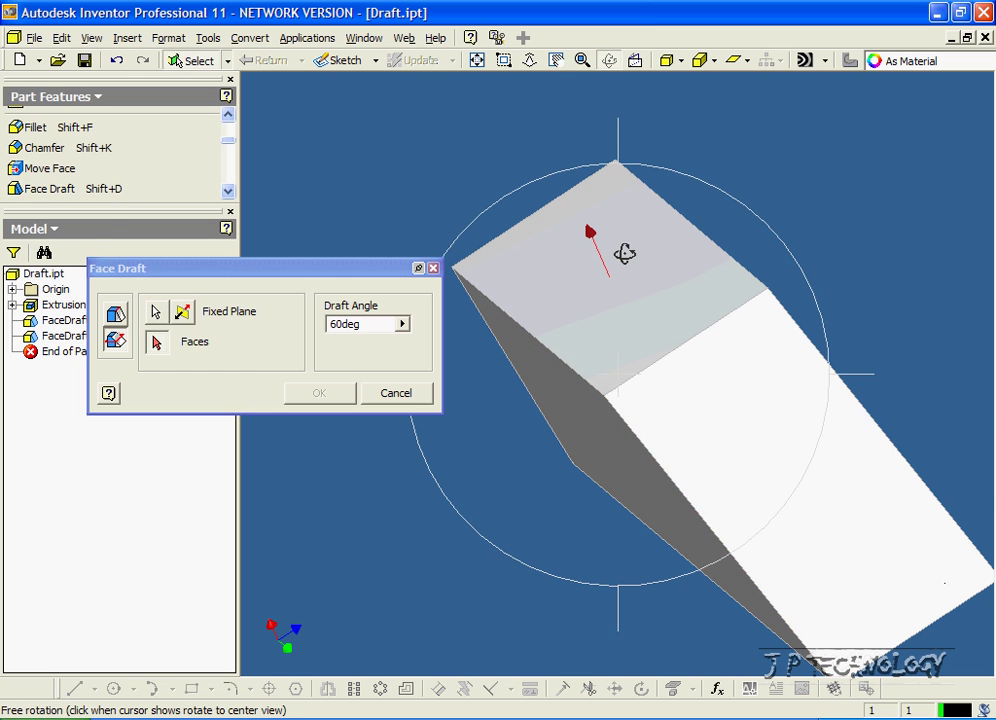
drag(627, 251, 656, 192)
click(609, 61)
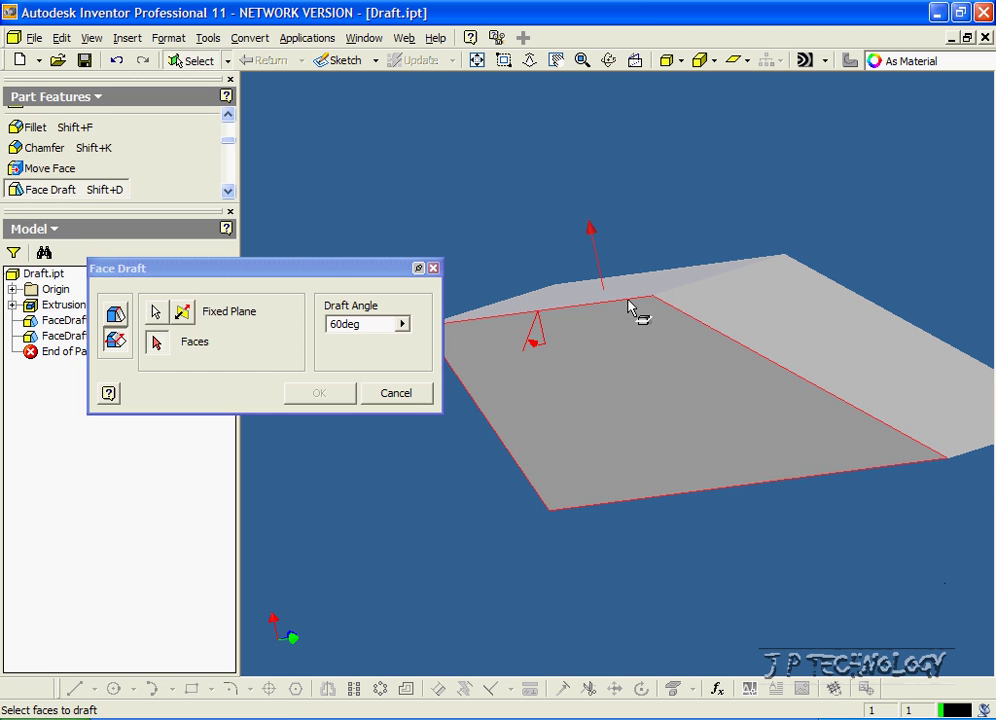
click(605, 381)
Step: Set the bottom-face draft angle to 45° and apply it
click(609, 61)
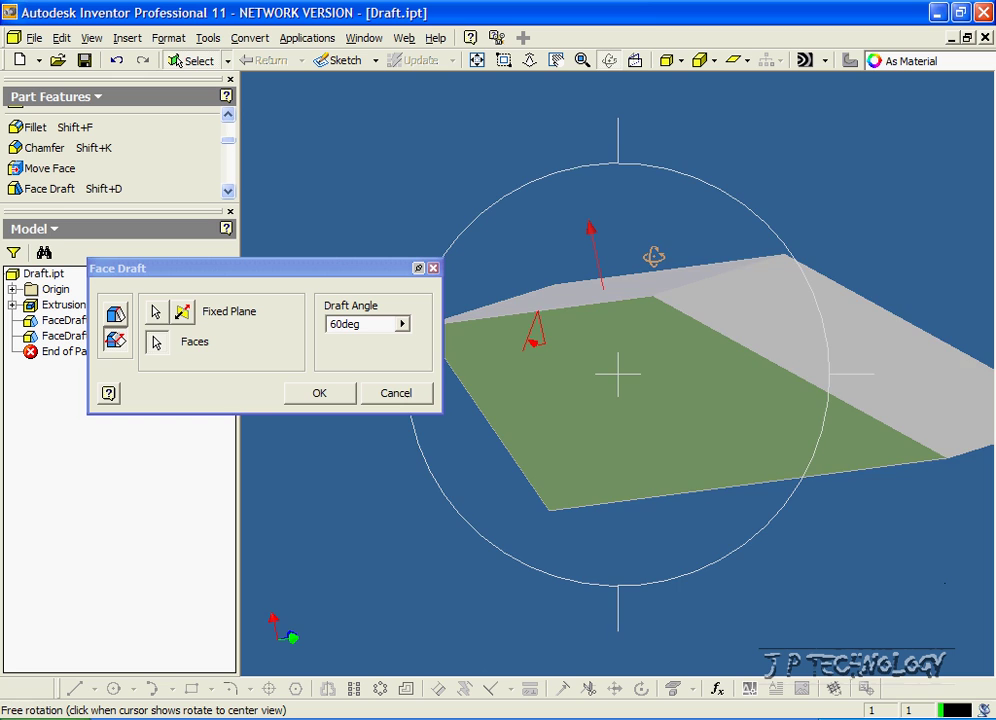
drag(651, 253, 585, 304)
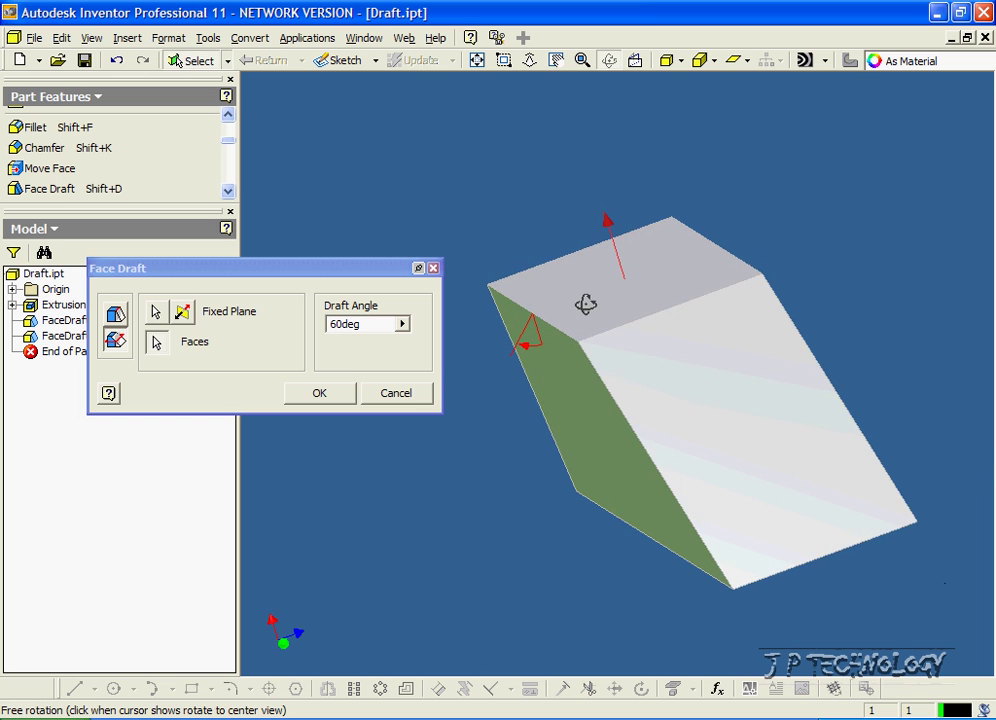
click(609, 61)
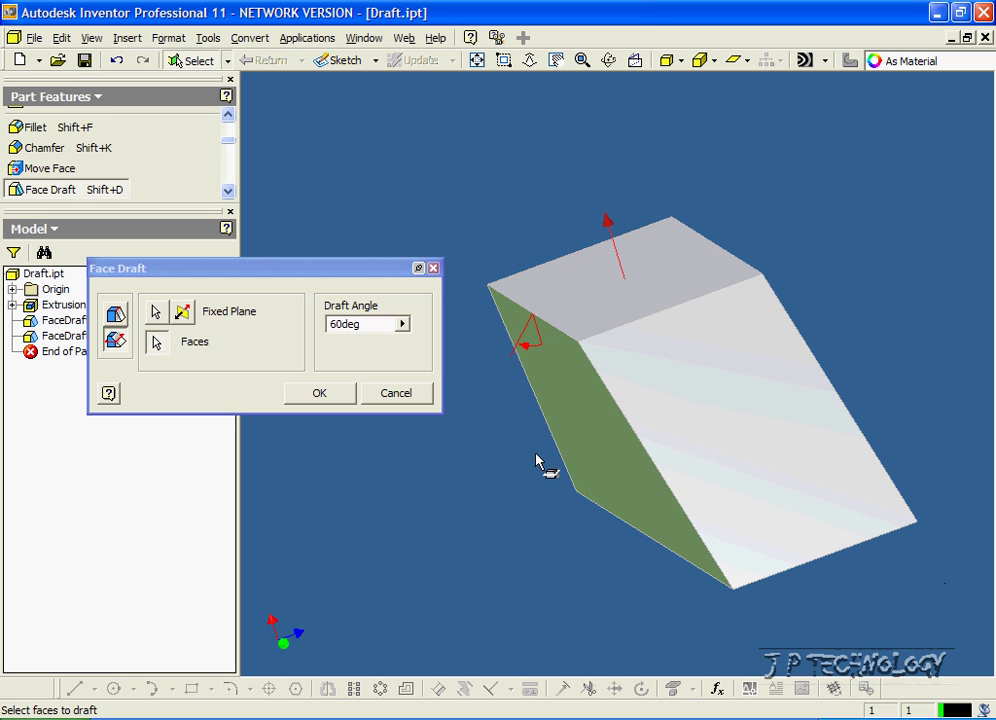
double_click(343, 323)
text(50)
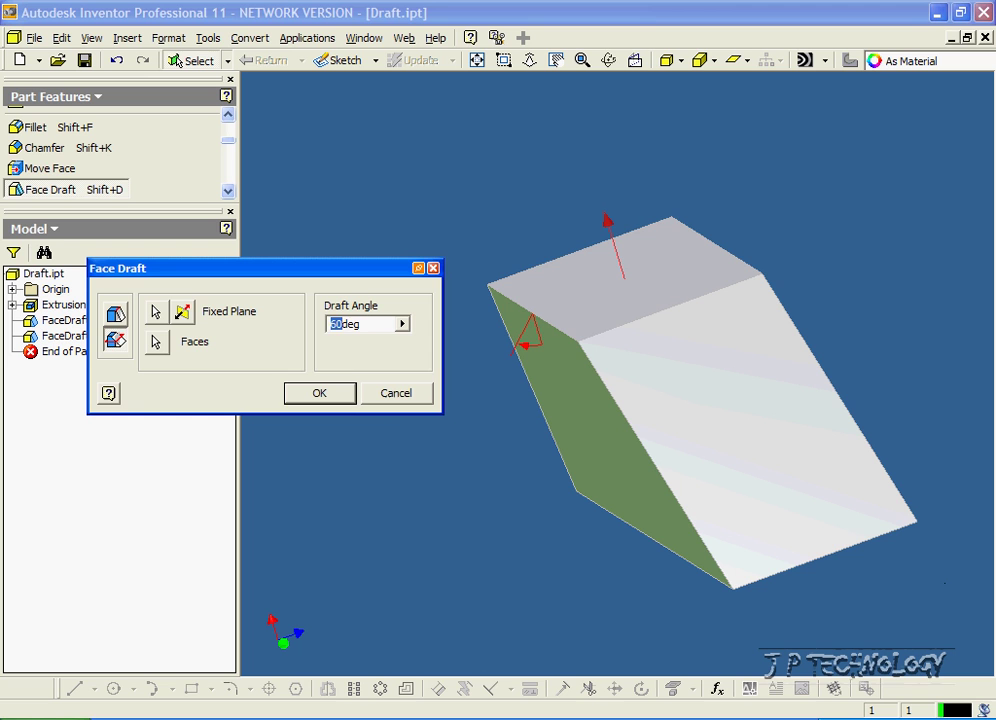
click(338, 400)
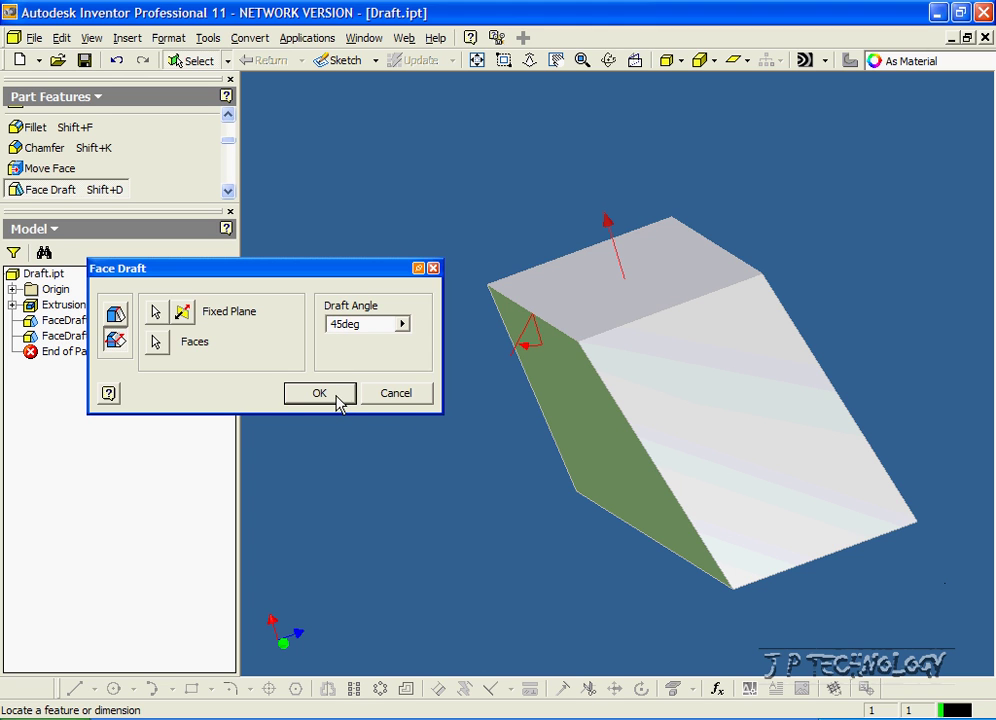
Step: Tumble the three-draft part with Free Orbit to view its tapered wedge shape
click(608, 60)
drag(676, 340, 724, 354)
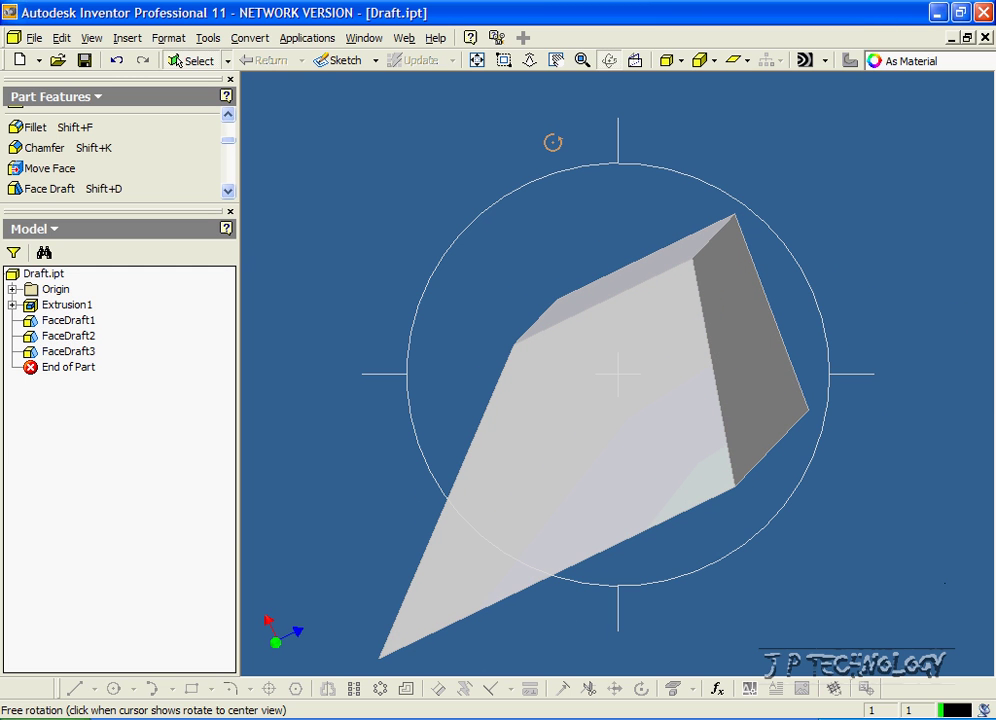